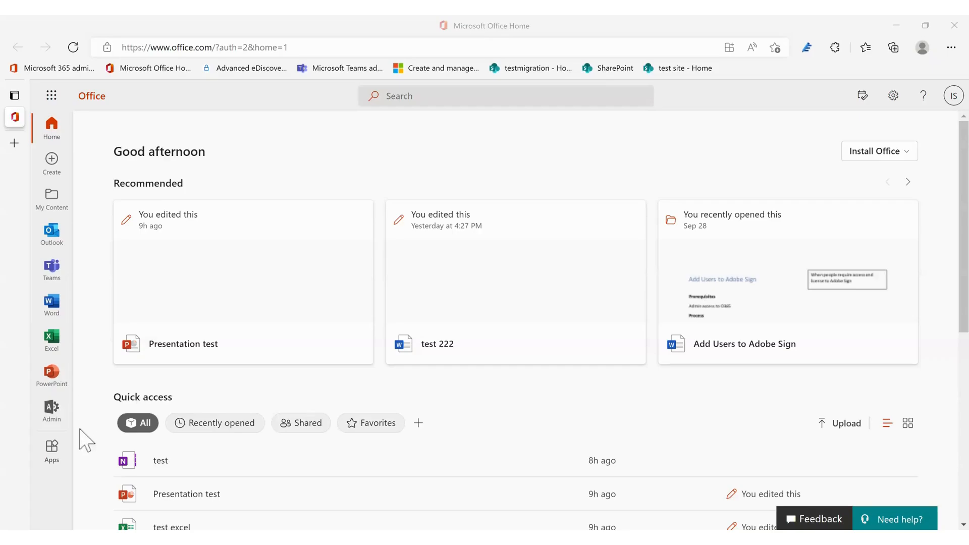
- Open Forms from the full list of Microsoft 365 apps, dismissing the announcement banner and the introductory tour
{"action": "left_click", "coordinate": [51, 456]}
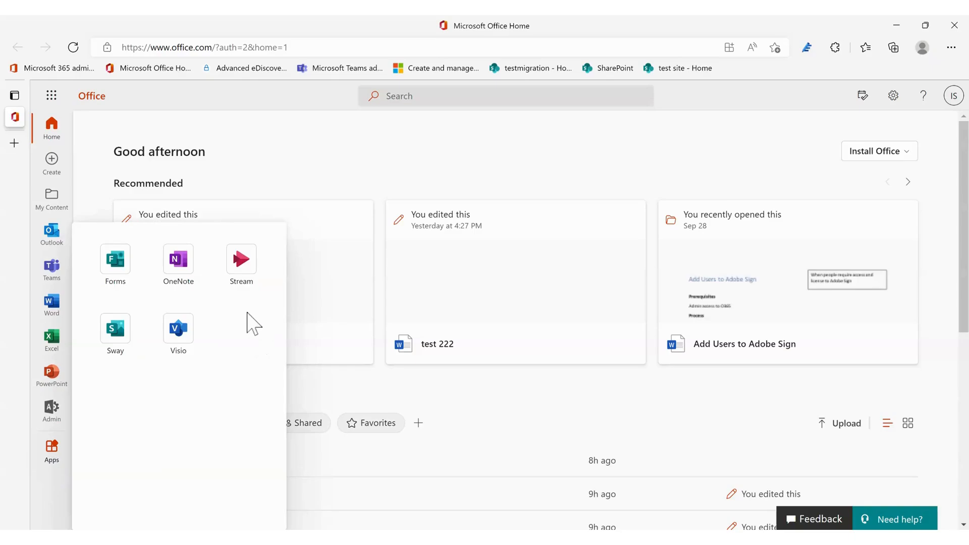
{"action": "left_click", "coordinate": [260, 170]}
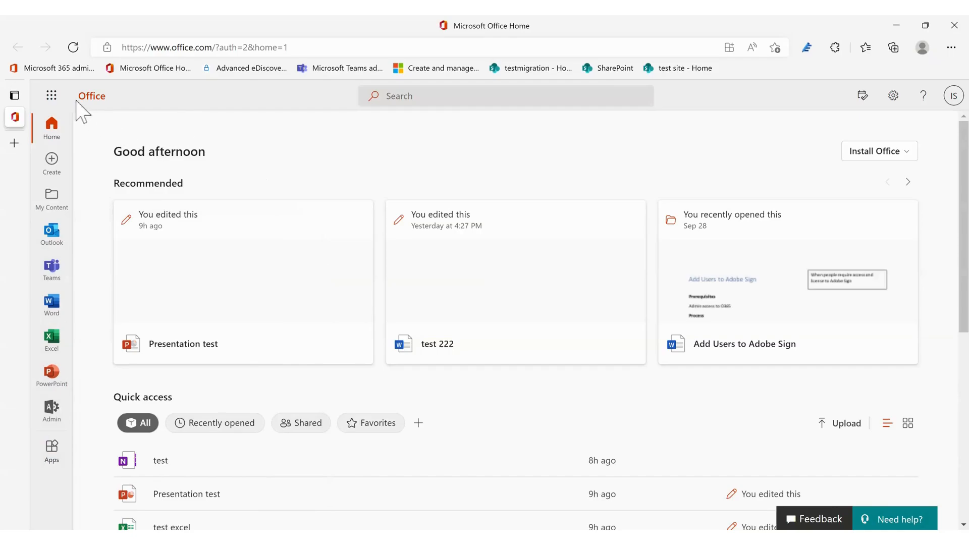
{"action": "left_click", "coordinate": [52, 99]}
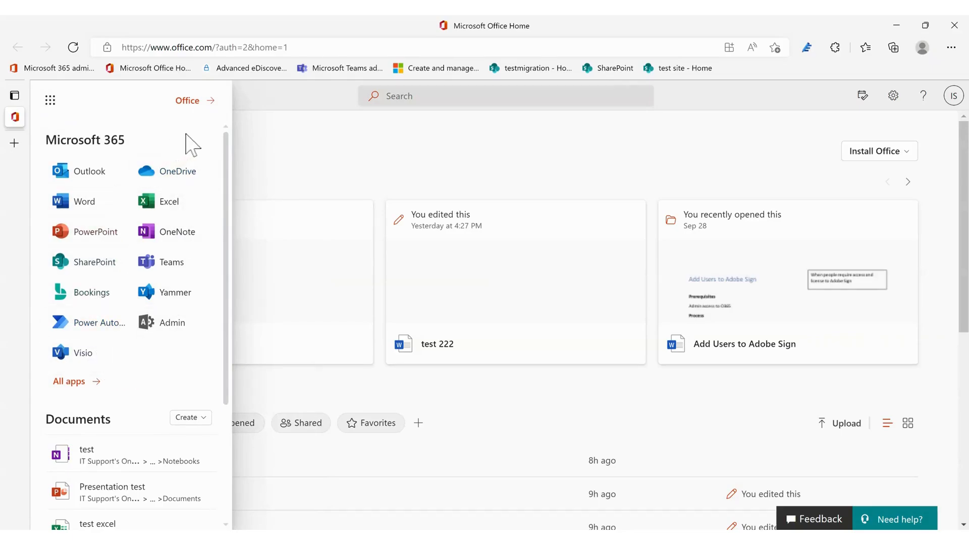
{"action": "left_click", "coordinate": [74, 385]}
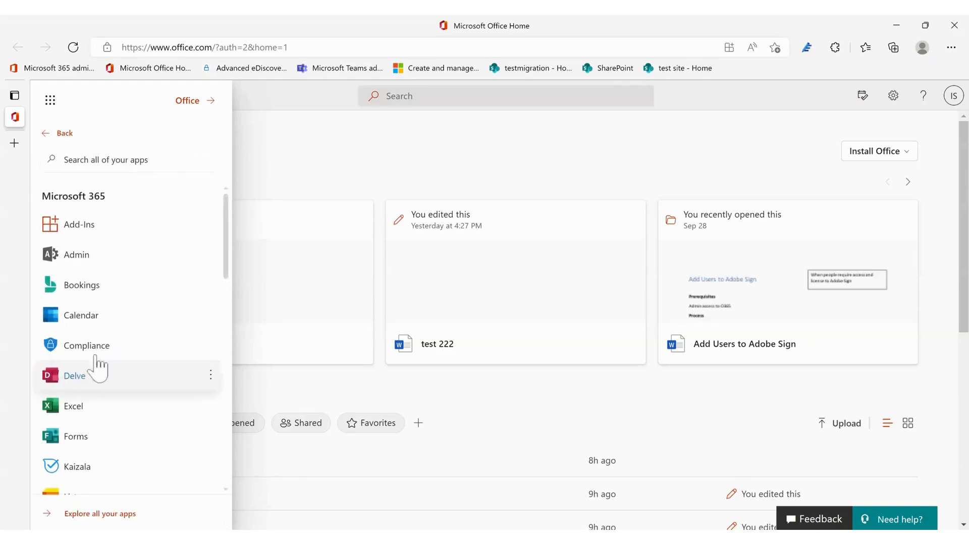
{"action": "scroll", "coordinate": [112, 282], "scroll_direction": "down", "scroll_amount": 2}
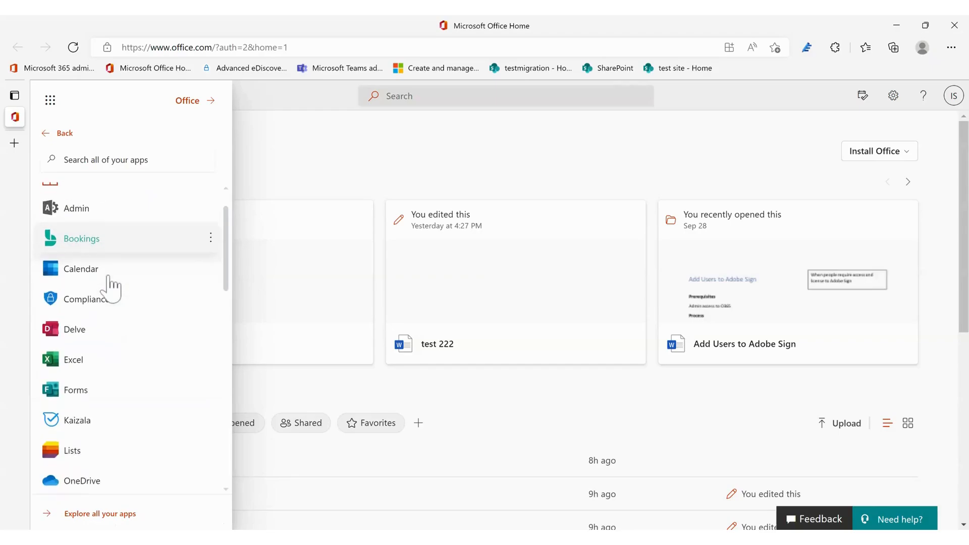
{"action": "scroll", "coordinate": [106, 282], "scroll_direction": "down", "scroll_amount": 1}
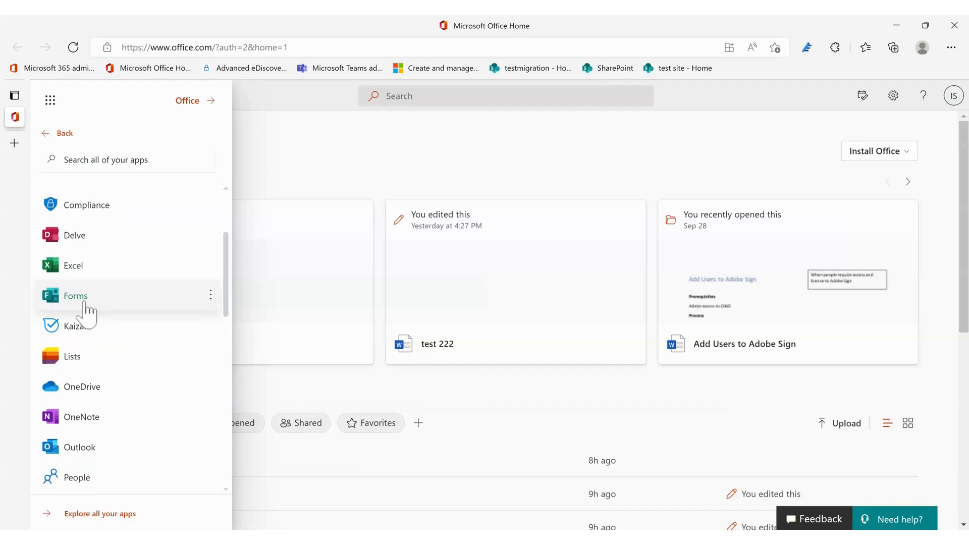
{"action": "left_click", "coordinate": [86, 304]}
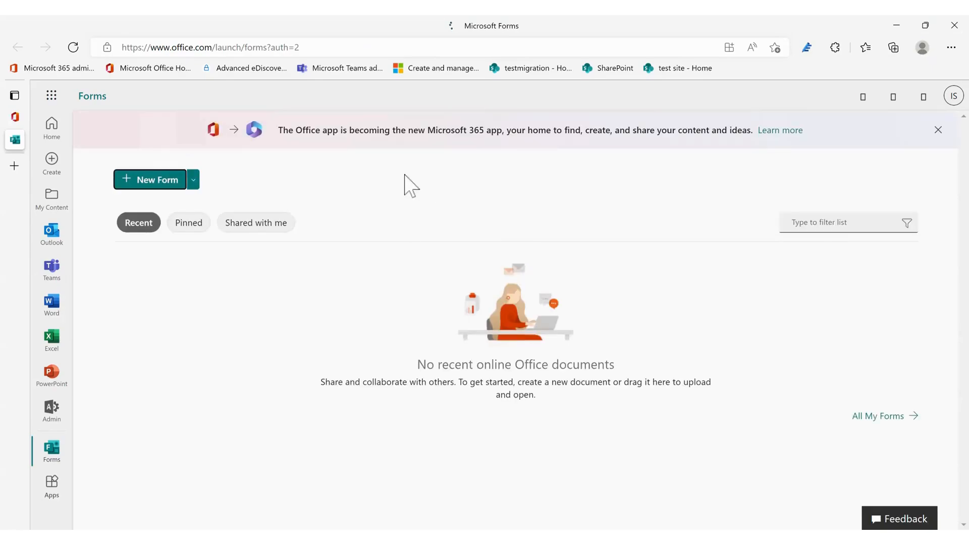
{"action": "left_click", "coordinate": [939, 132]}
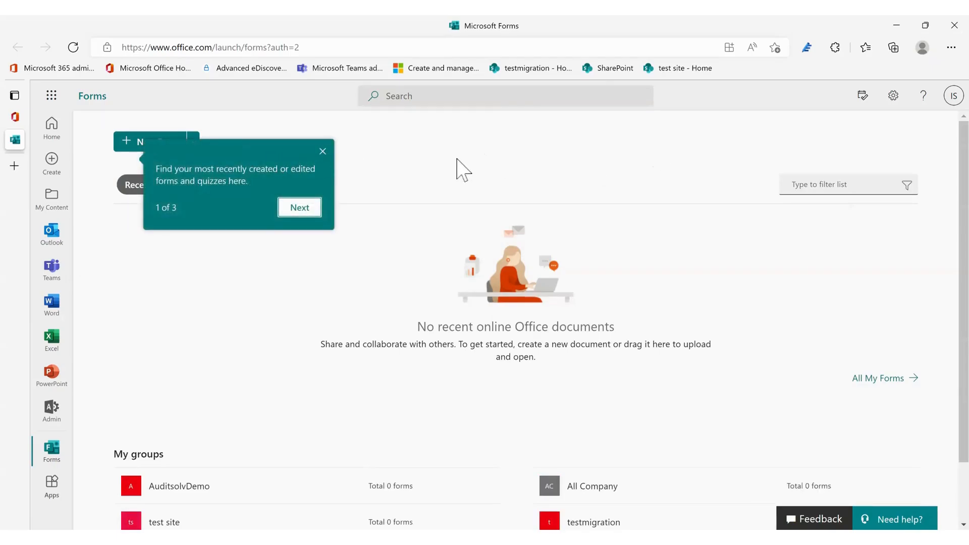
{"action": "left_click", "coordinate": [323, 152]}
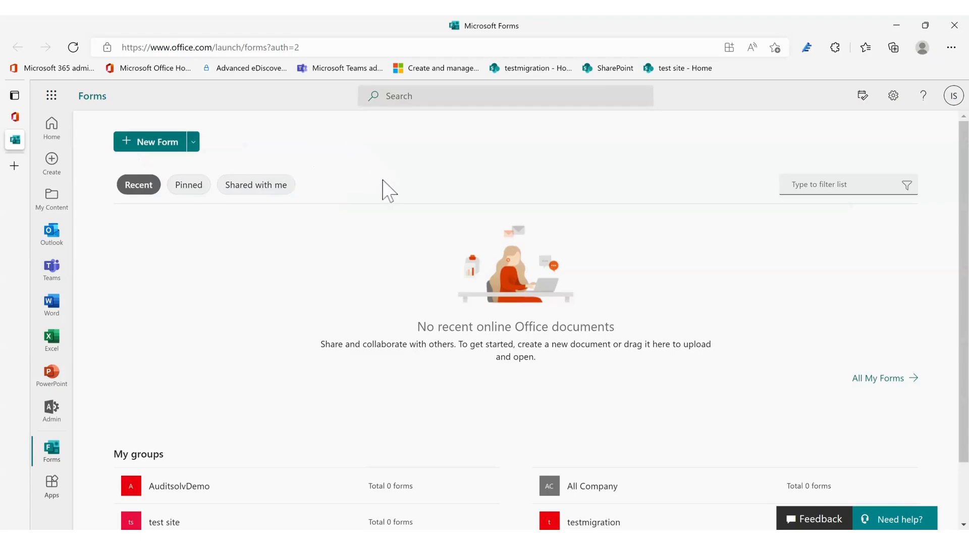
{"action": "left_click", "coordinate": [194, 143]}
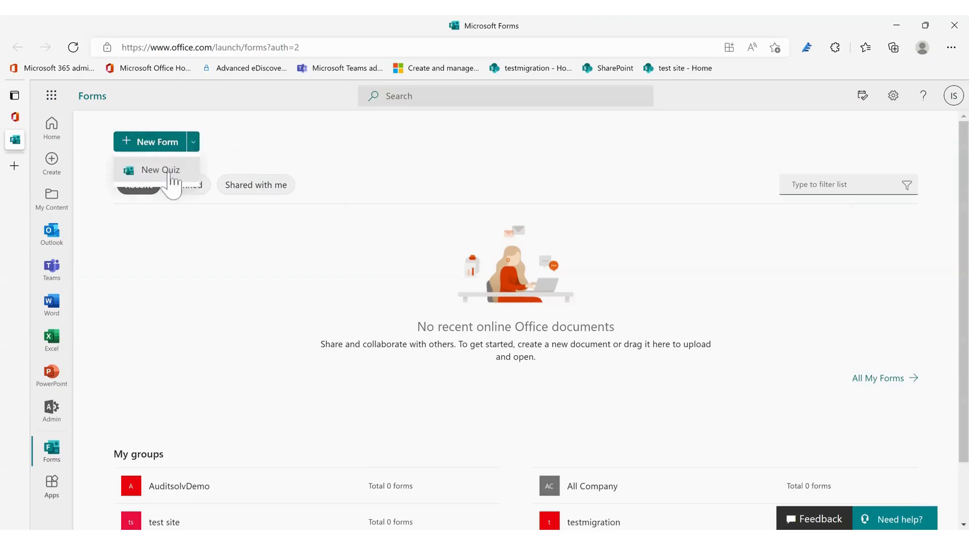
{"action": "left_click", "coordinate": [274, 141]}
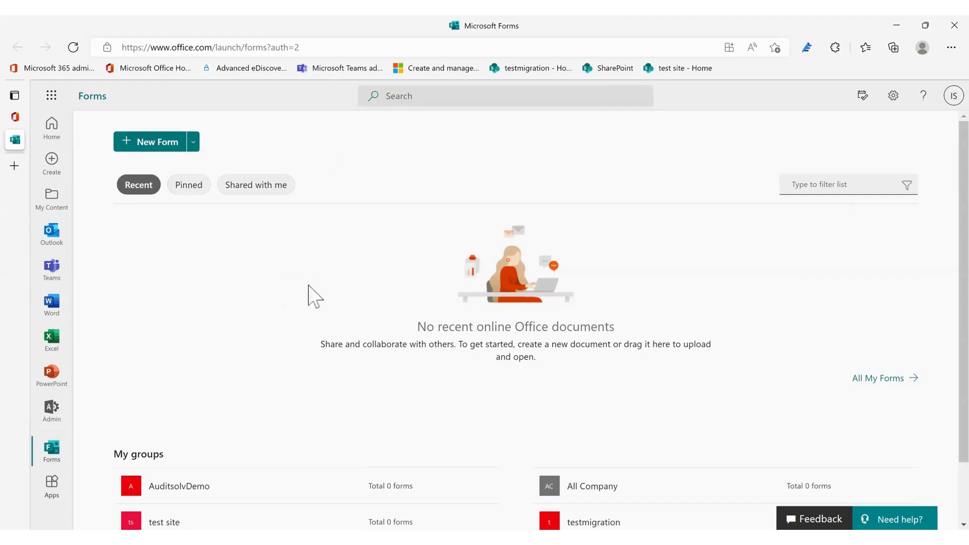
{"action": "scroll", "coordinate": [353, 316], "scroll_direction": "down", "scroll_amount": 1}
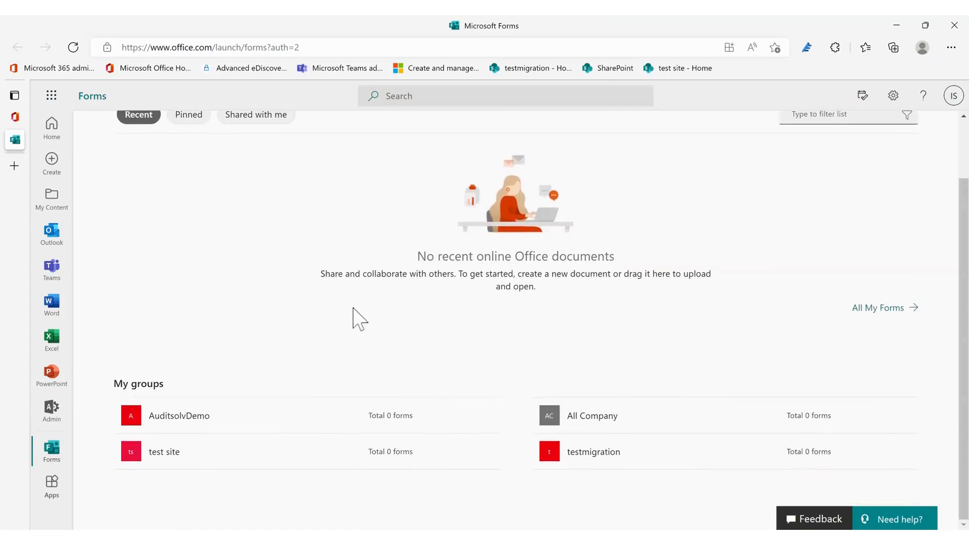
{"action": "scroll", "coordinate": [353, 317], "scroll_direction": "up", "scroll_amount": 1}
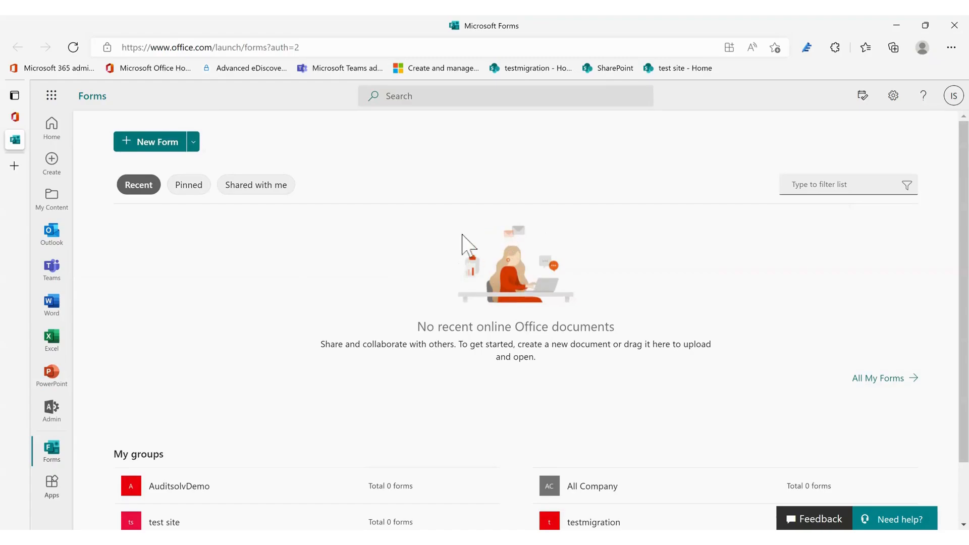
- Create a new form titled "new form" with the description "test"
{"action": "left_click", "coordinate": [146, 146]}
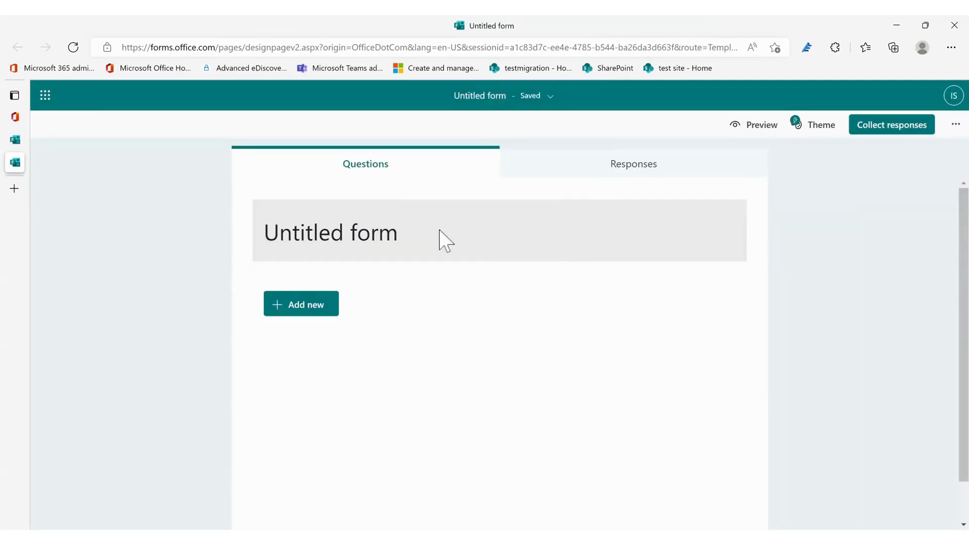
{"action": "left_click", "coordinate": [405, 237]}
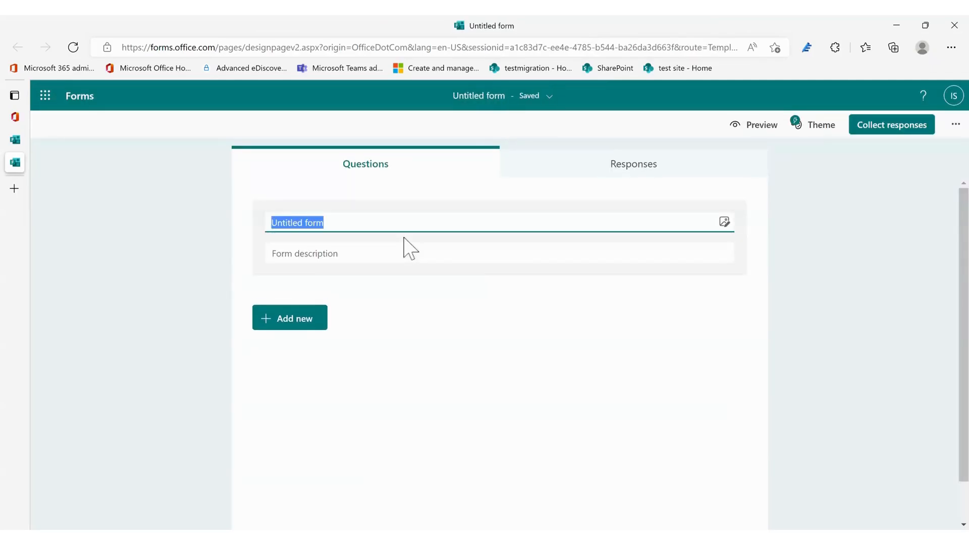
{"action": "type", "text": "new"}
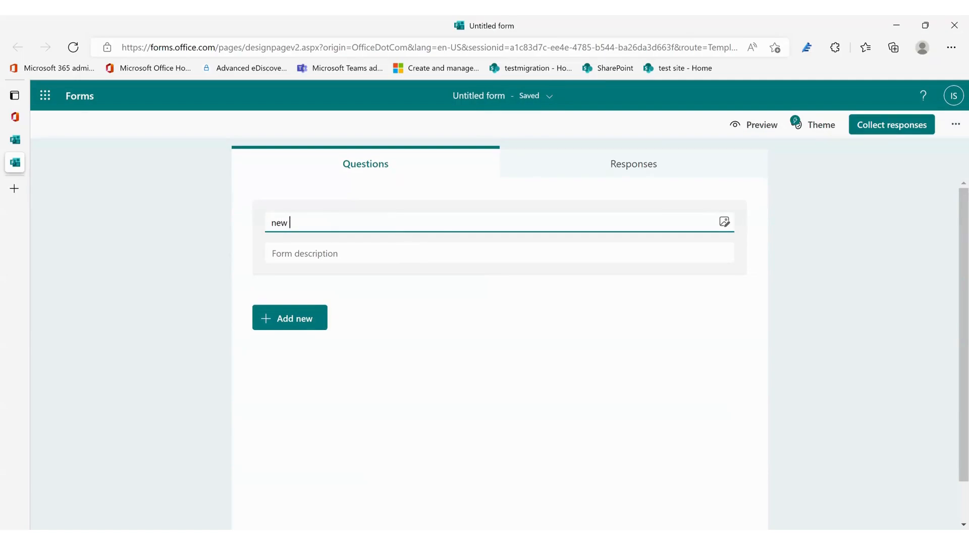
{"action": "type", "text": " form"}
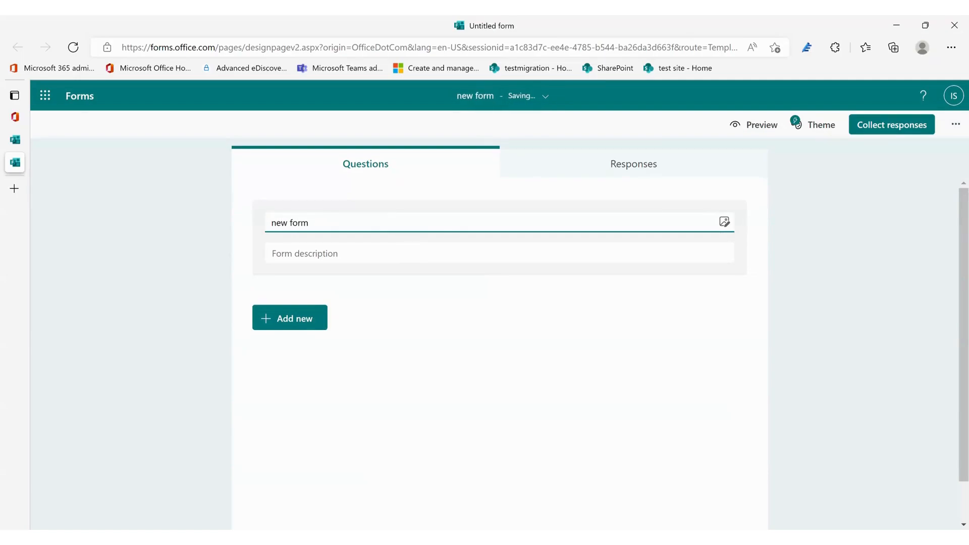
{"action": "left_click", "coordinate": [336, 255]}
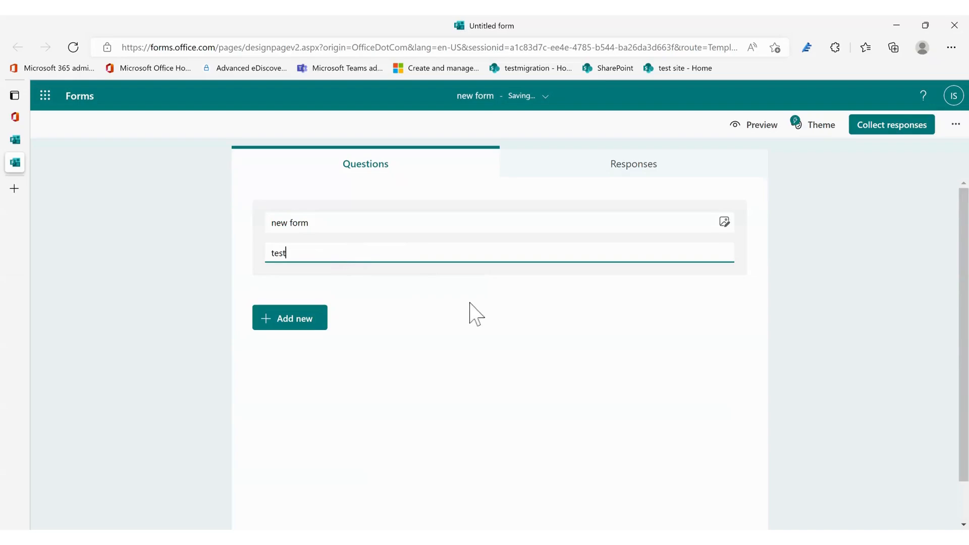
{"action": "left_click", "coordinate": [520, 312]}
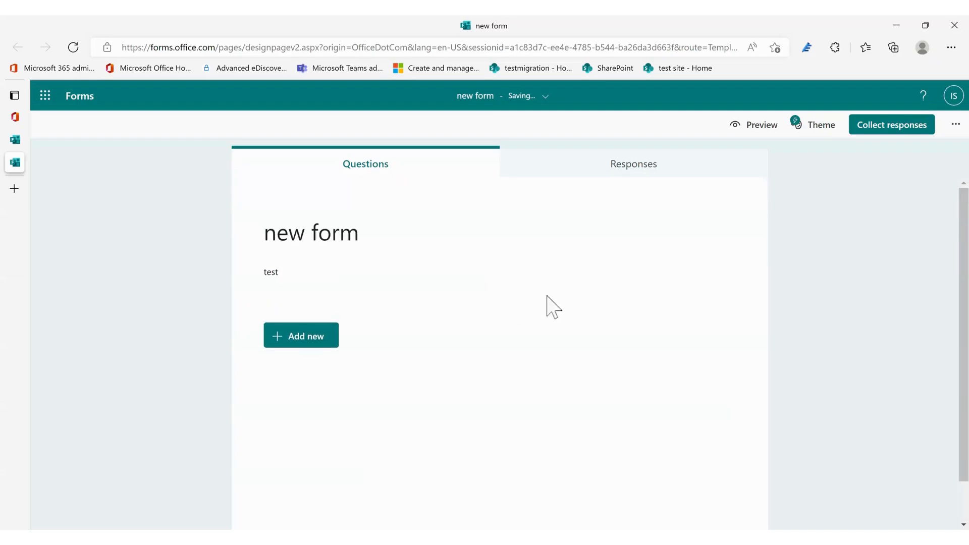
- Add a header image to the form by searching Bing for "test" and inserting the yellow pencil on an answer sheet
{"action": "left_click", "coordinate": [504, 242]}
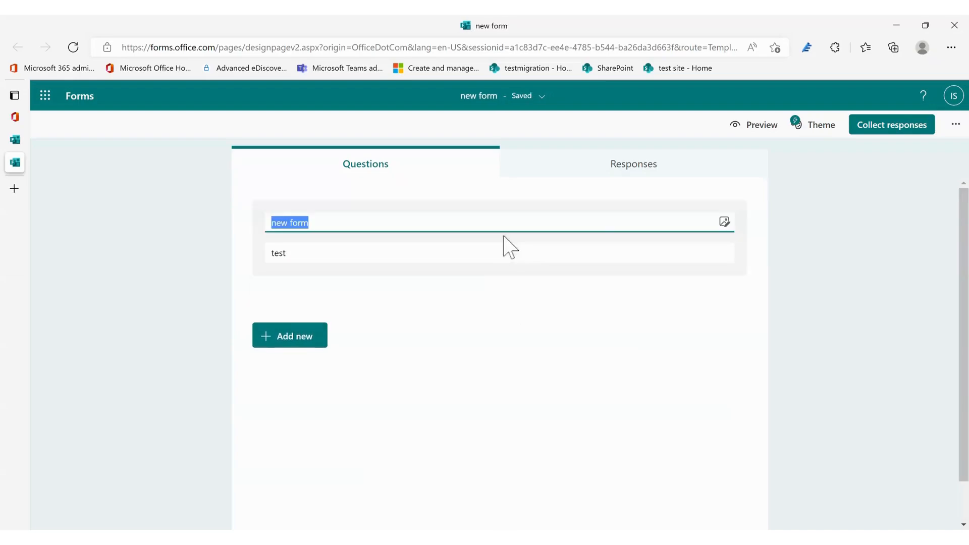
{"action": "left_click", "coordinate": [725, 224]}
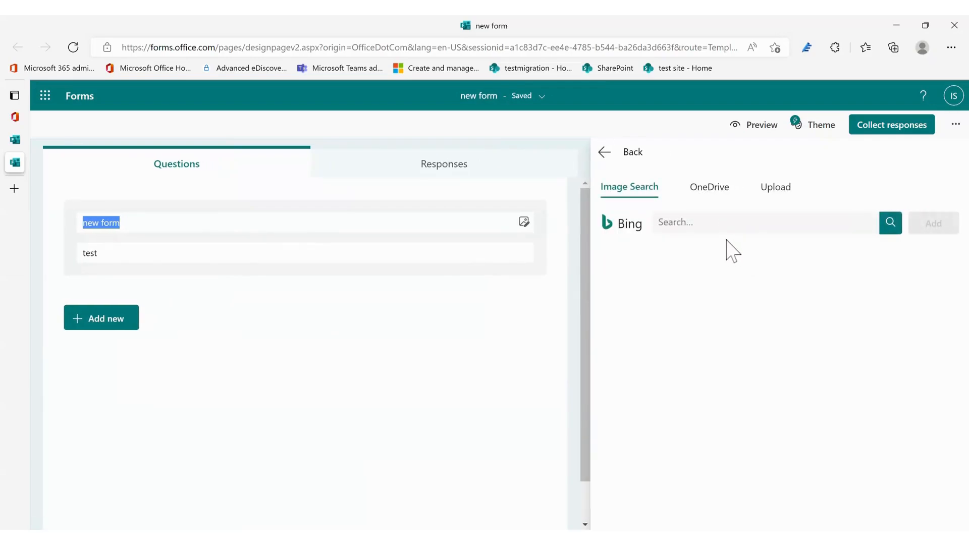
{"action": "left_click", "coordinate": [725, 222]}
{"action": "type", "text": "test"}
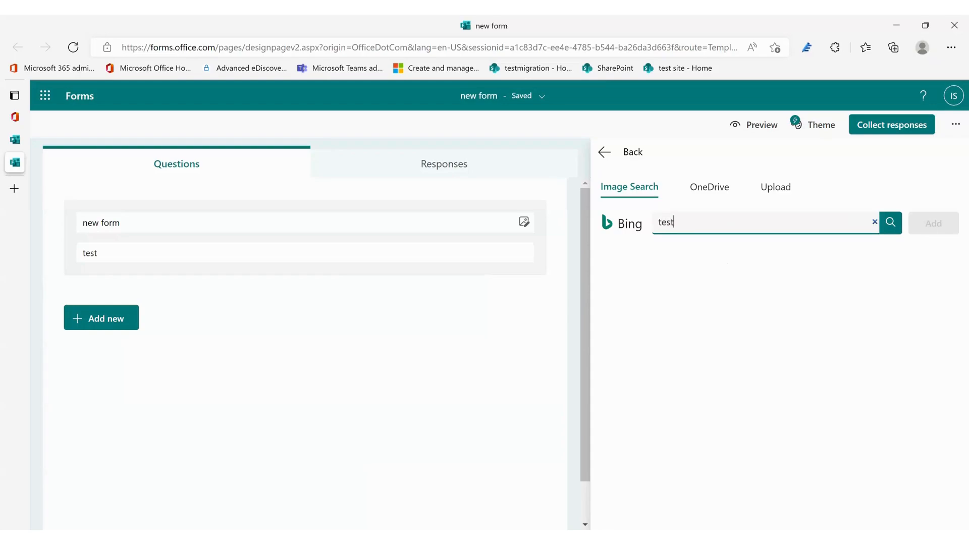
{"action": "left_click", "coordinate": [891, 227]}
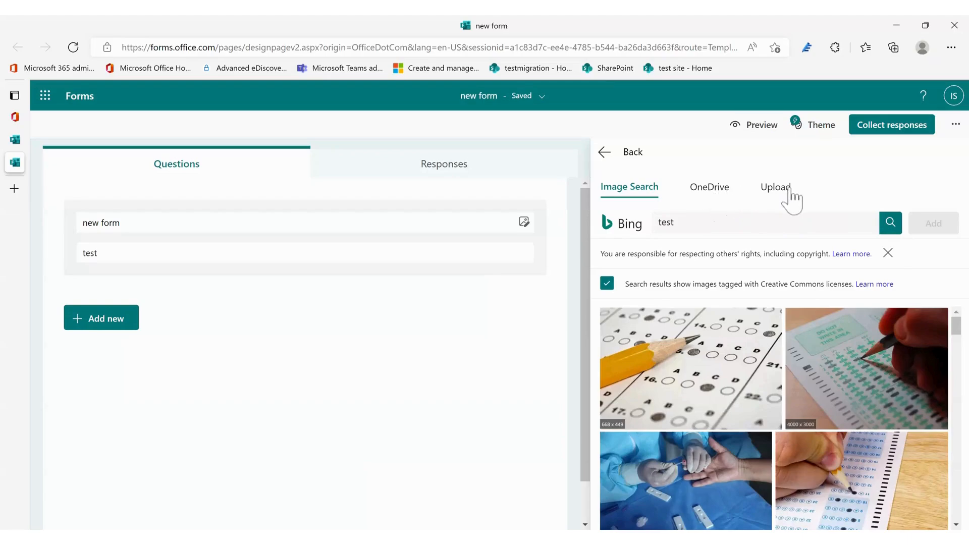
{"action": "left_click", "coordinate": [712, 361]}
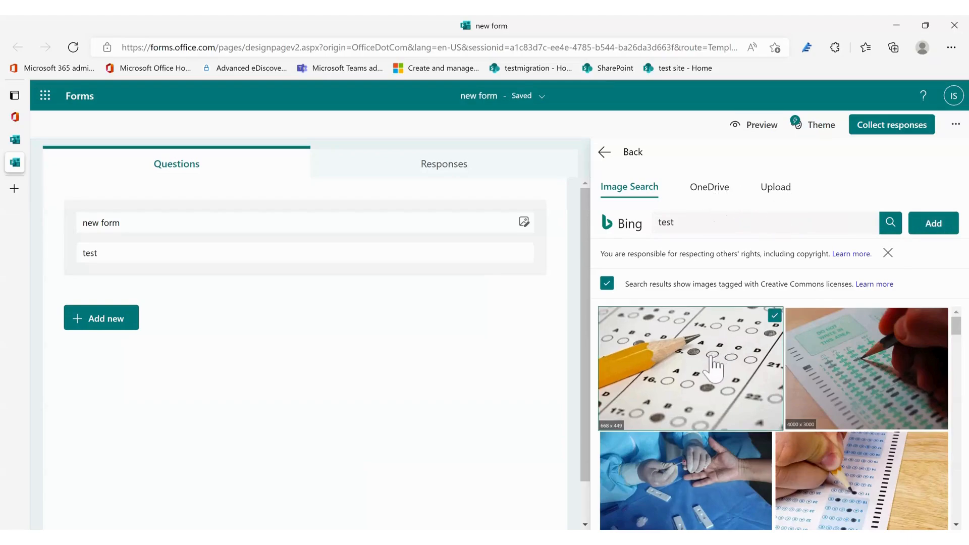
{"action": "left_click", "coordinate": [927, 229]}
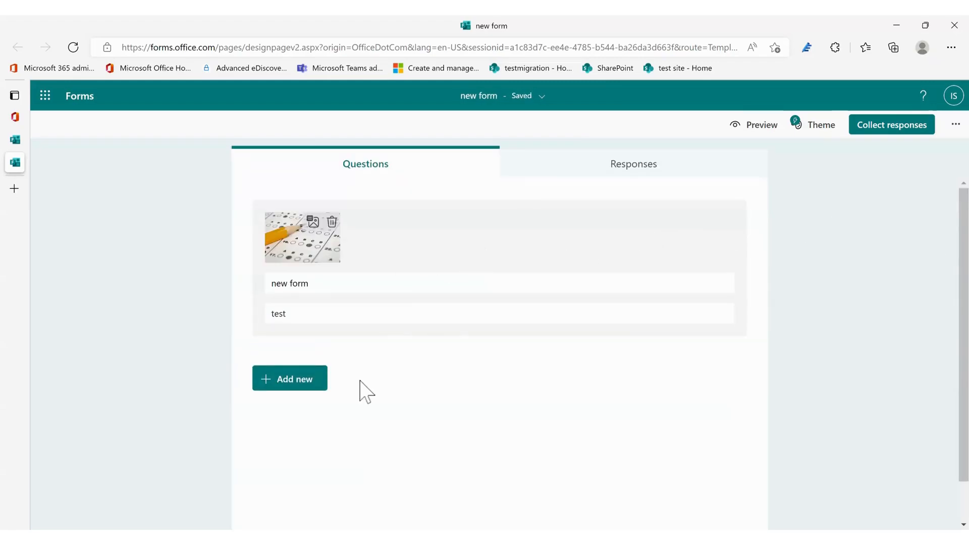
- Add a Choice question to the form with the text "which one is correct"
{"action": "left_click", "coordinate": [298, 386]}
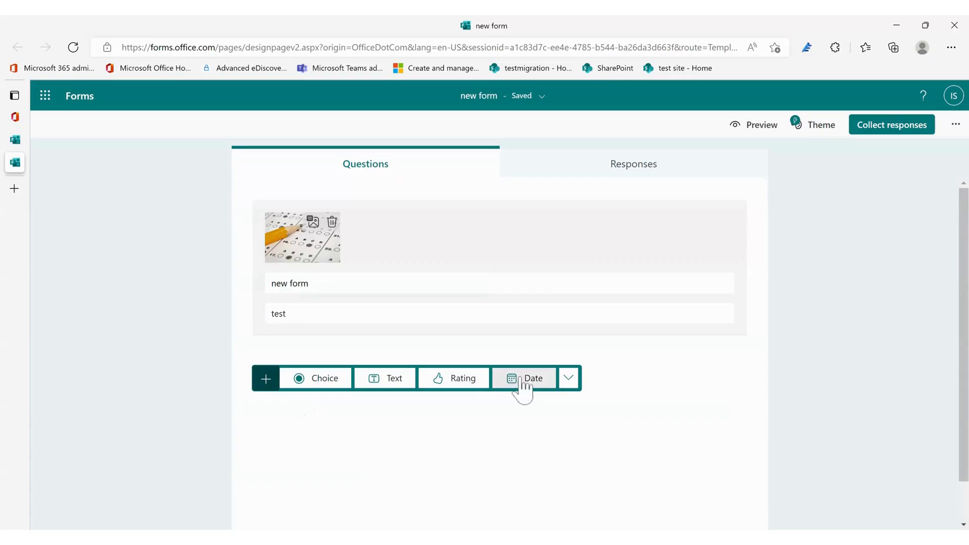
{"action": "left_click", "coordinate": [569, 379]}
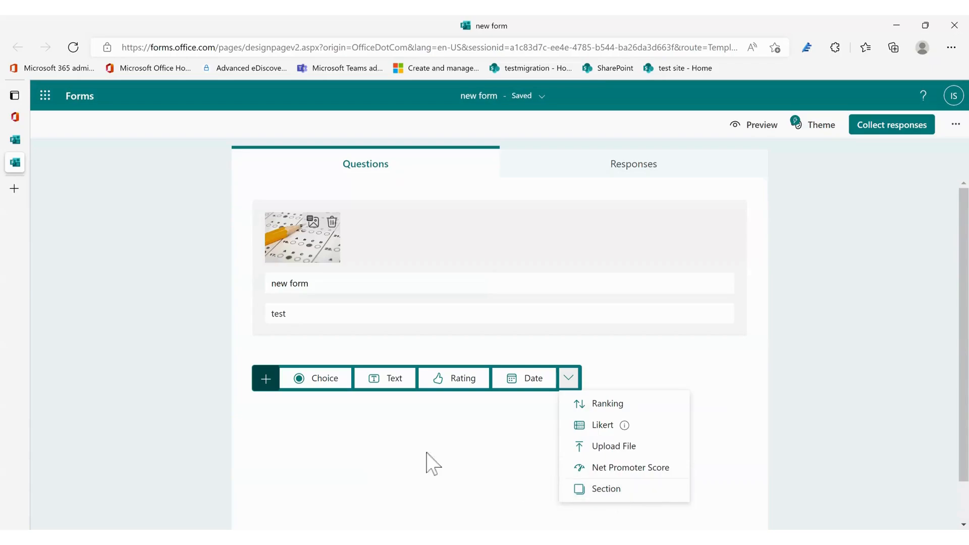
{"action": "left_click", "coordinate": [314, 379]}
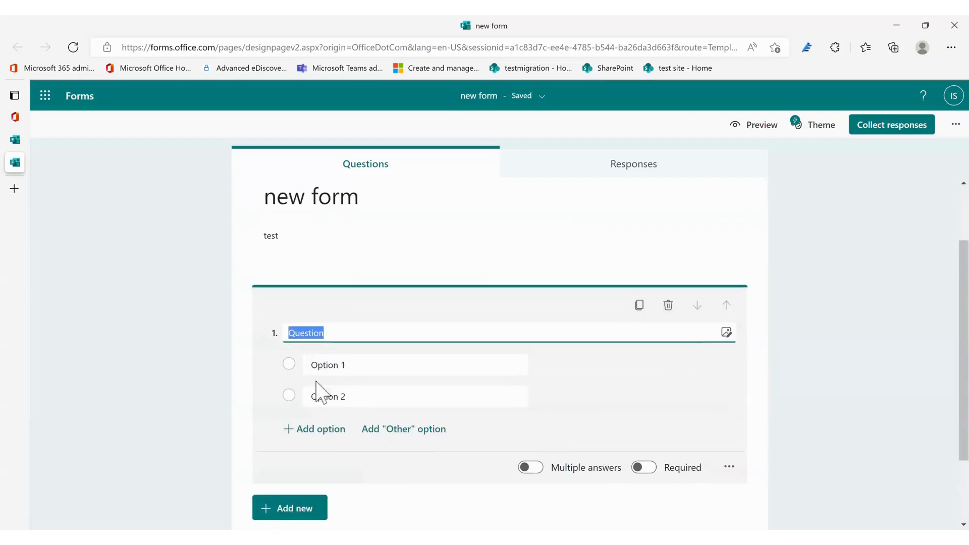
{"action": "type", "text": "which one is correct"}
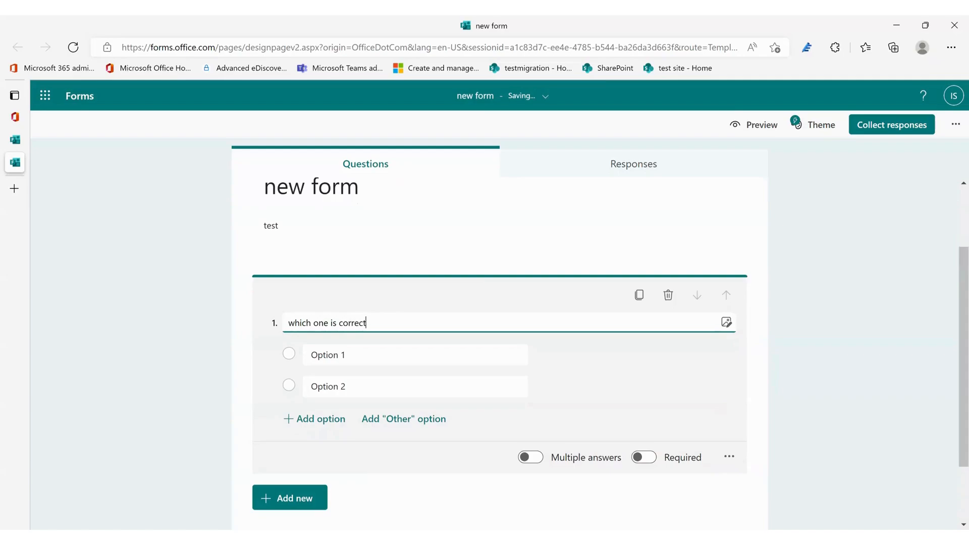
{"action": "left_click", "coordinate": [727, 324]}
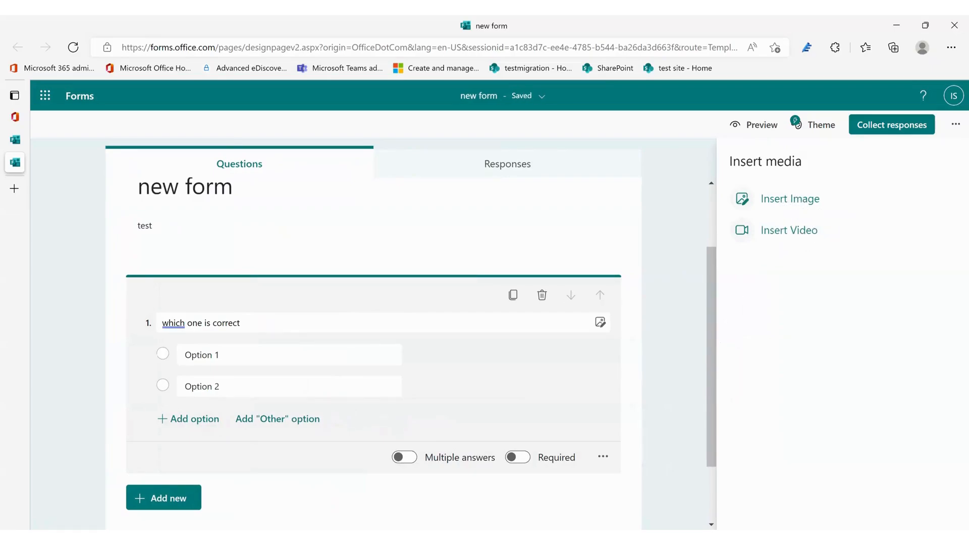
- Set the question's two answer options to "yes" and the suggested "No"
{"action": "left_click", "coordinate": [289, 357]}
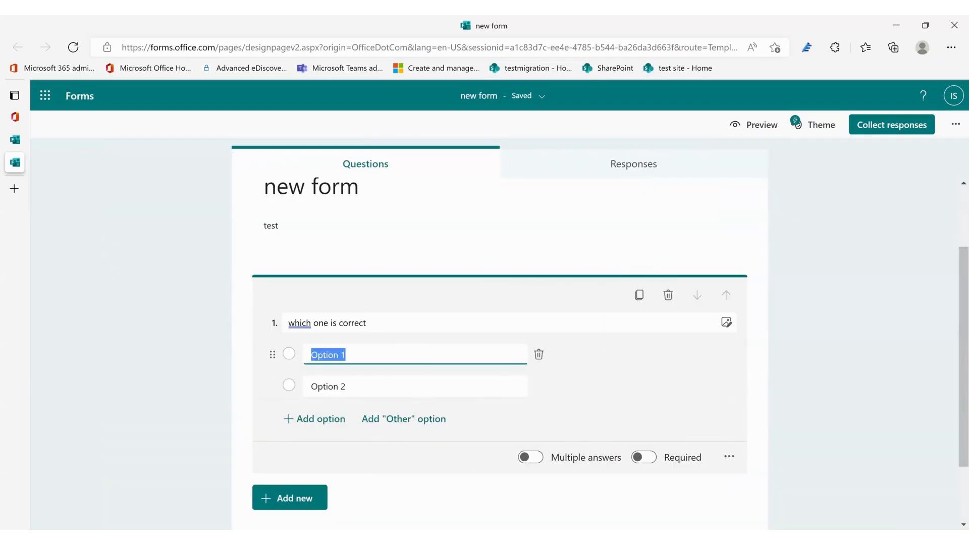
{"action": "type", "text": "yes"}
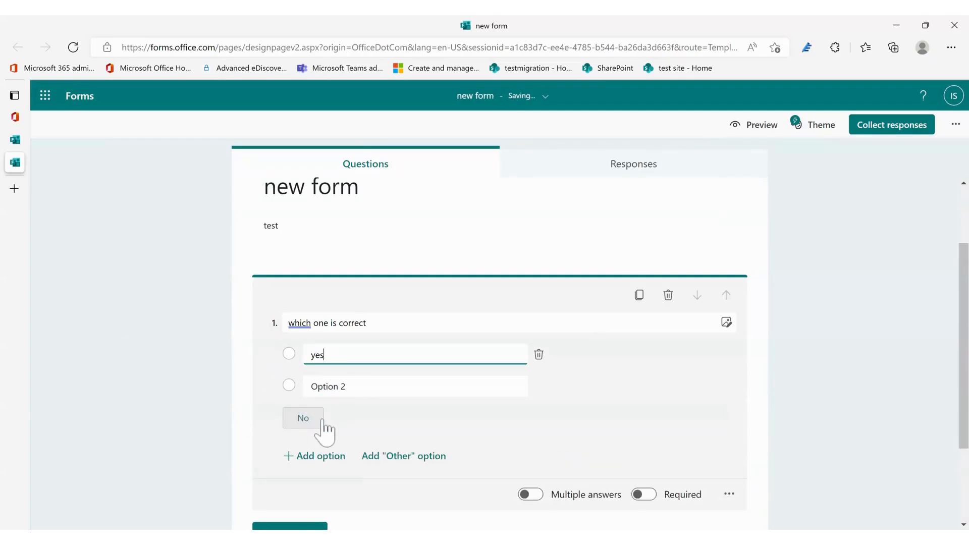
{"action": "left_click", "coordinate": [304, 419]}
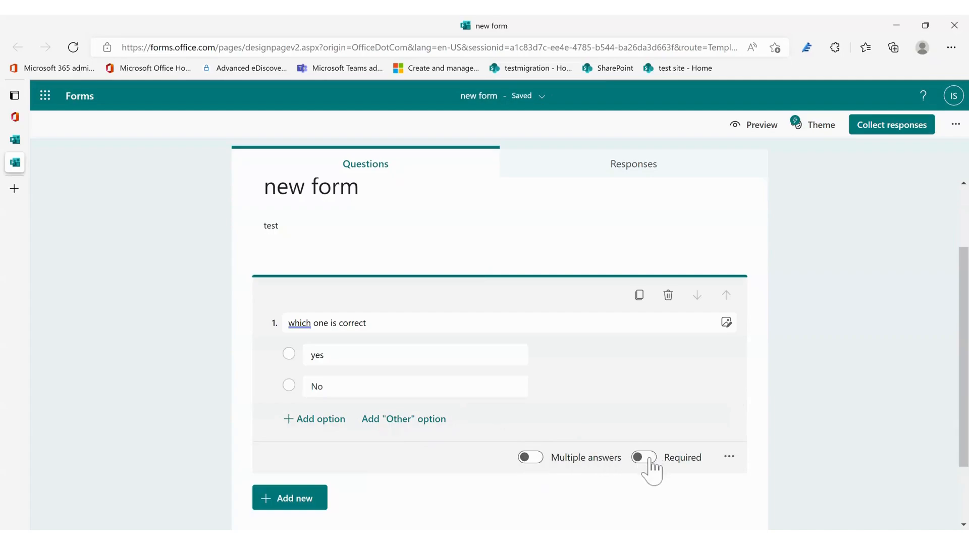
{"action": "left_click", "coordinate": [730, 458]}
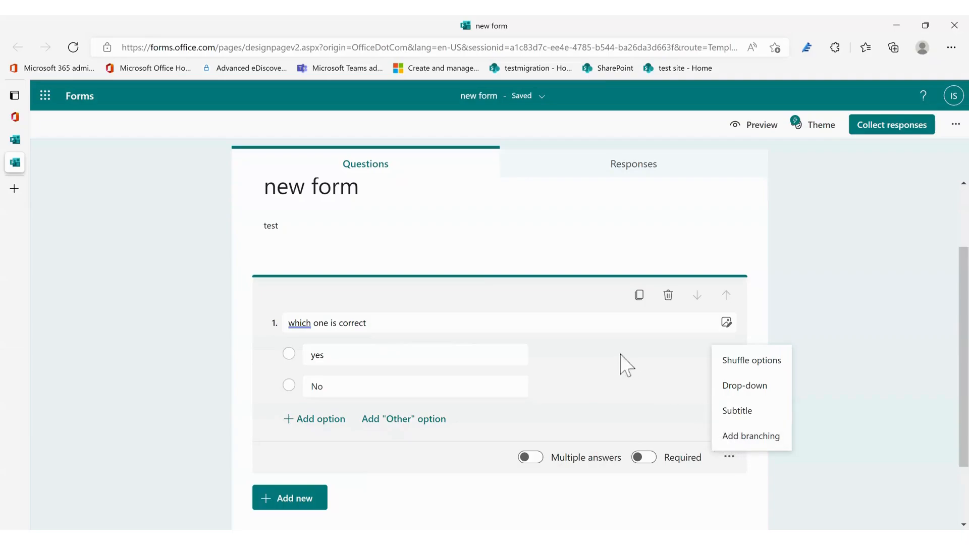
{"action": "left_click", "coordinate": [625, 391]}
{"action": "scroll", "coordinate": [552, 374], "scroll_direction": "down", "scroll_amount": 2}
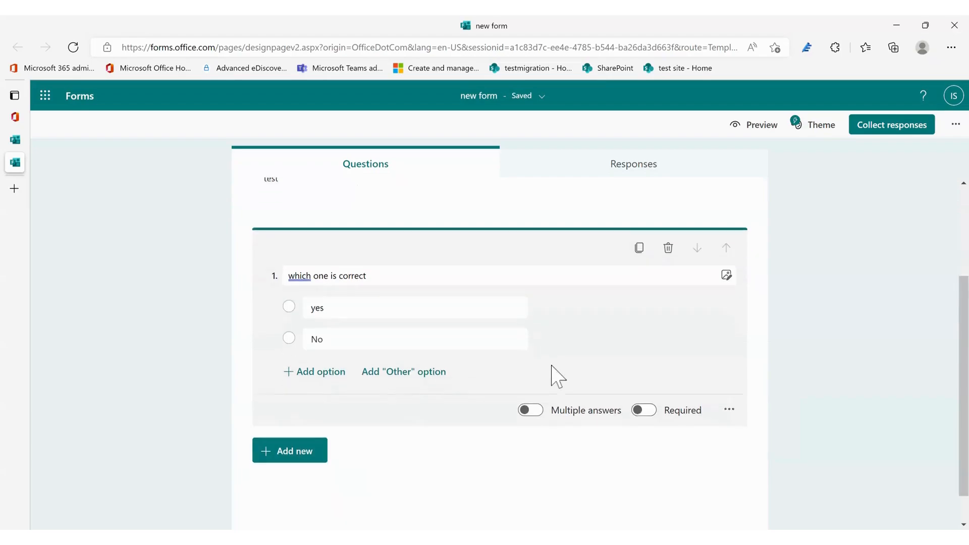
- Duplicate the "which one is correct" question and move the copy above the original
{"action": "scroll", "coordinate": [554, 374], "scroll_direction": "up", "scroll_amount": 1}
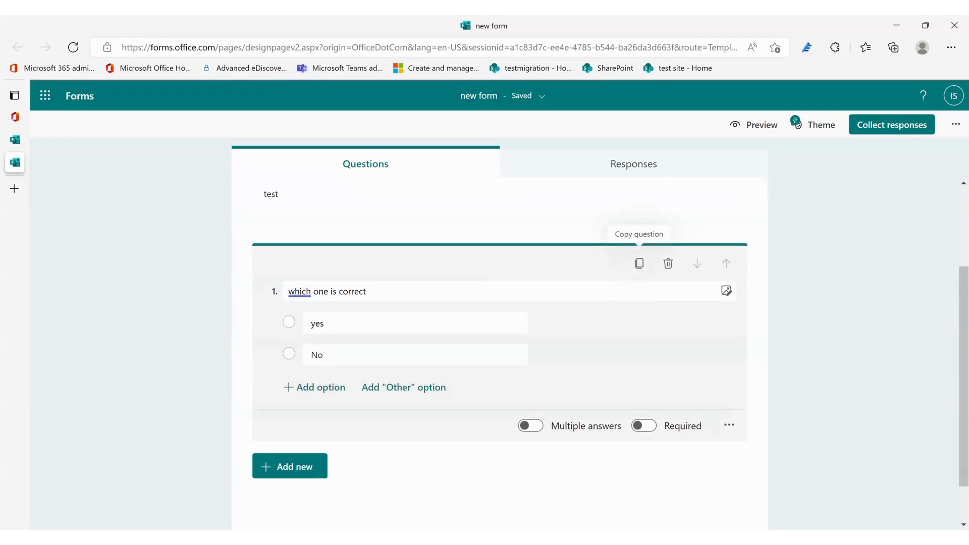
{"action": "left_click", "coordinate": [640, 264]}
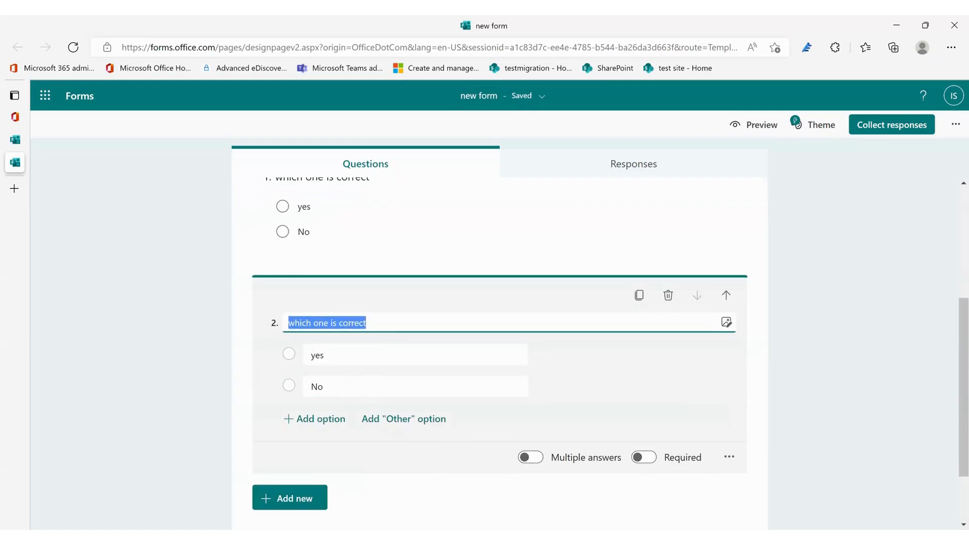
{"action": "scroll", "coordinate": [577, 340], "scroll_direction": "up", "scroll_amount": 1}
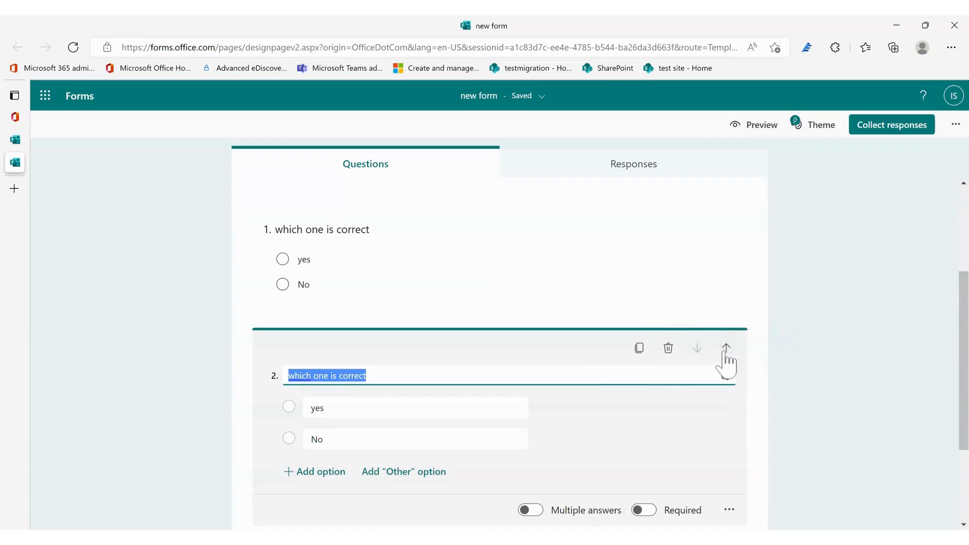
{"action": "left_click", "coordinate": [726, 347]}
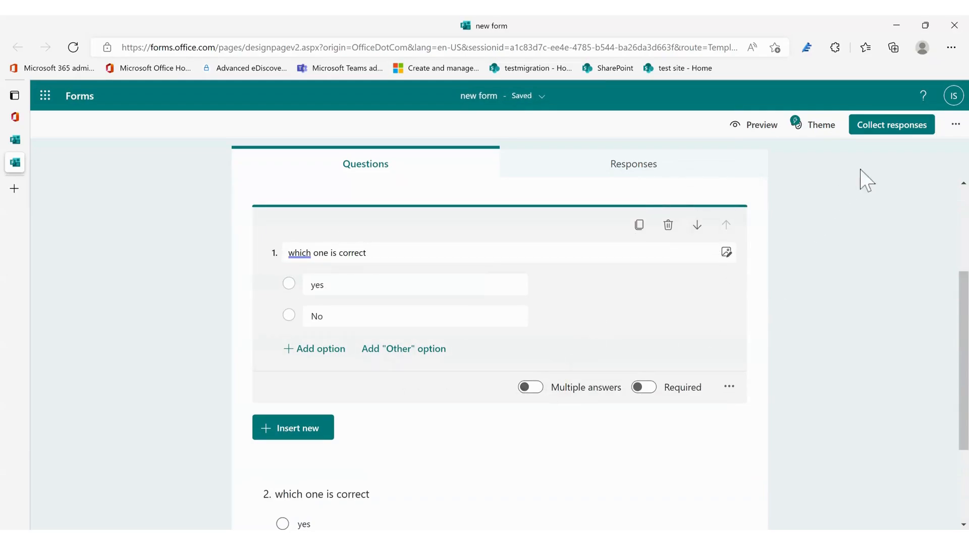
- Allow anyone to respond to the form, and copy and shorten its sharing link
{"action": "left_click", "coordinate": [892, 132]}
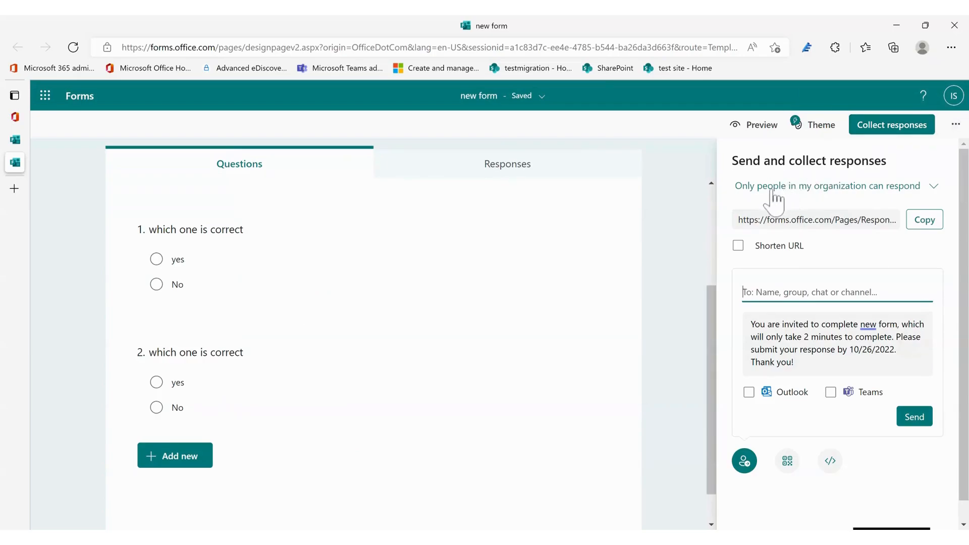
{"action": "left_click", "coordinate": [911, 189]}
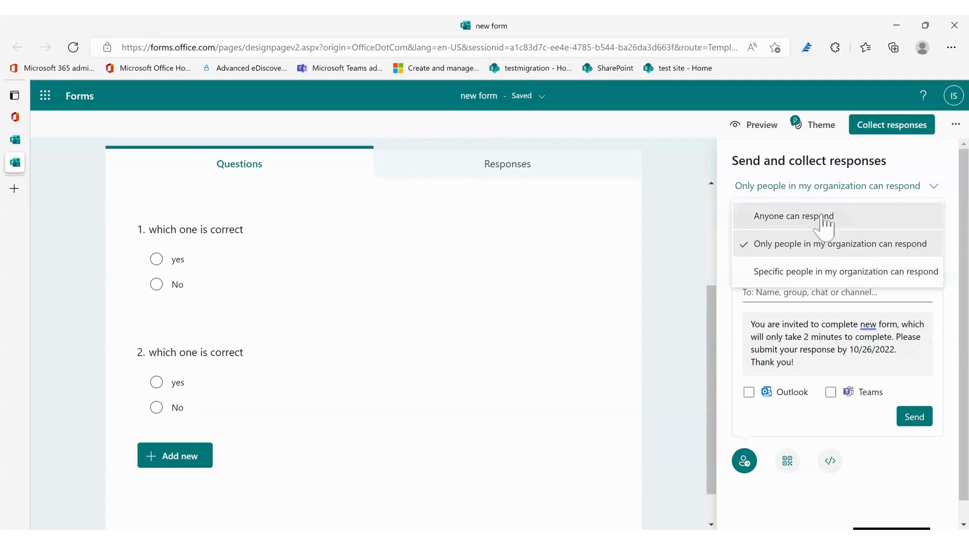
{"action": "left_click", "coordinate": [802, 222]}
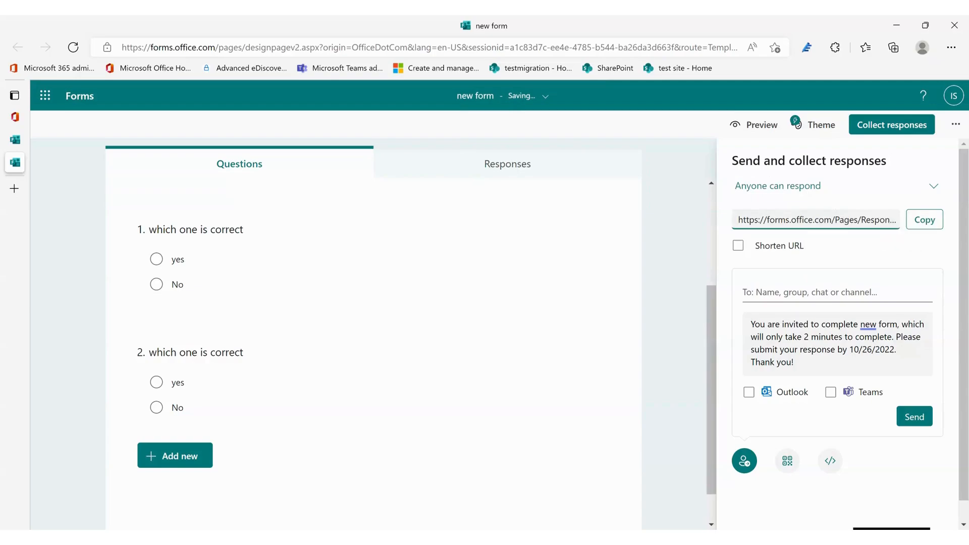
{"action": "left_click", "coordinate": [924, 223]}
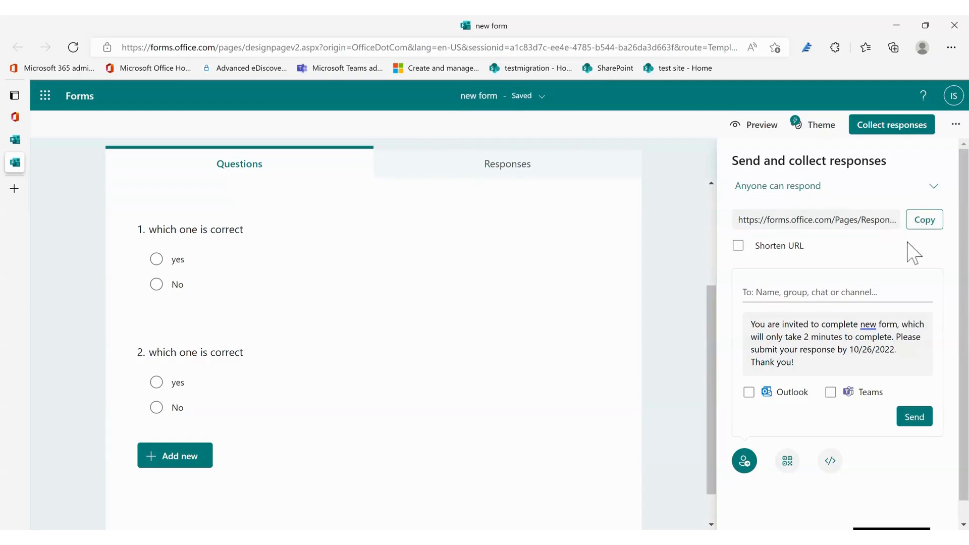
{"action": "left_click", "coordinate": [738, 246]}
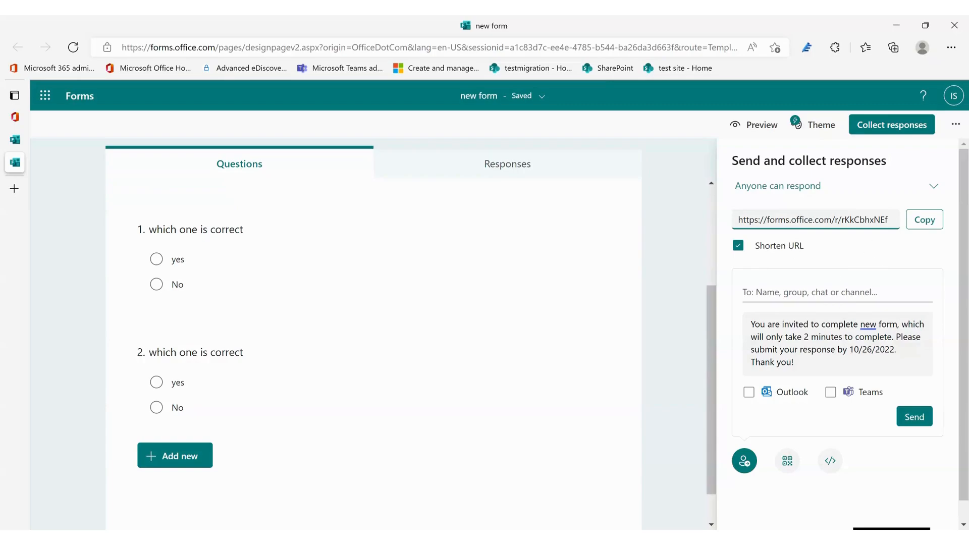
- Select Teams instead of Outlook as the channel for sending the form invitation
{"action": "left_click", "coordinate": [750, 393]}
{"action": "left_click", "coordinate": [831, 392]}
{"action": "left_click", "coordinate": [751, 395]}
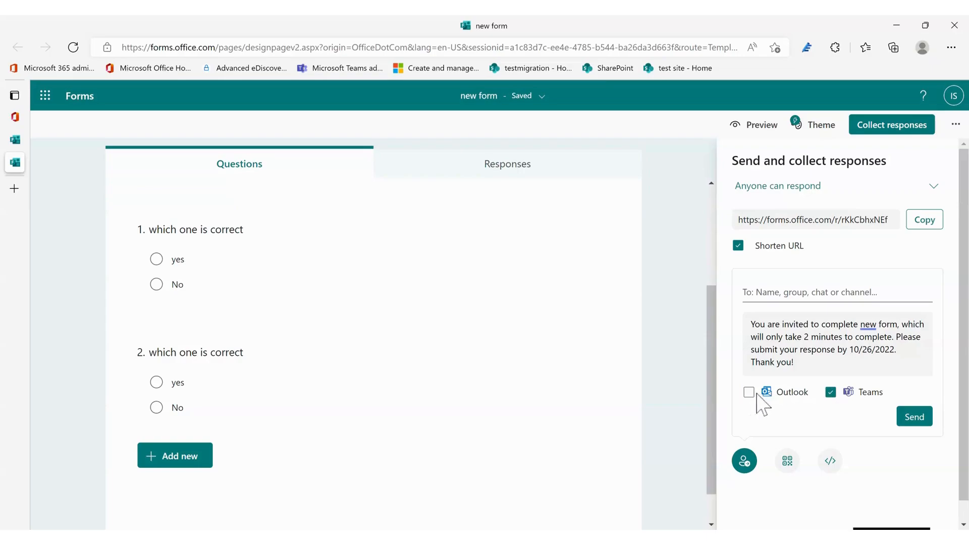
- Copy the shortened form link and view the QR code and embed code sharing options
{"action": "left_click", "coordinate": [929, 225]}
{"action": "left_click", "coordinate": [787, 467]}
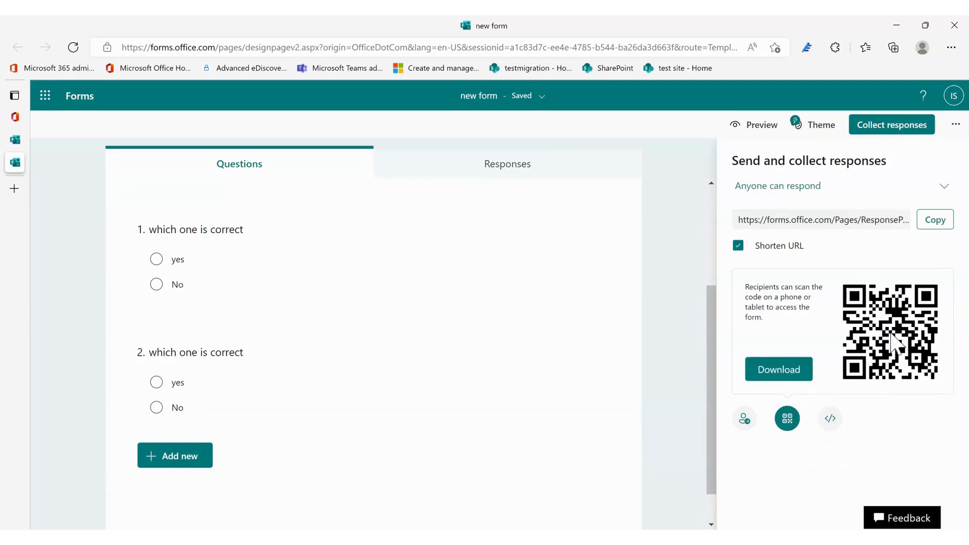
{"action": "left_click", "coordinate": [832, 422]}
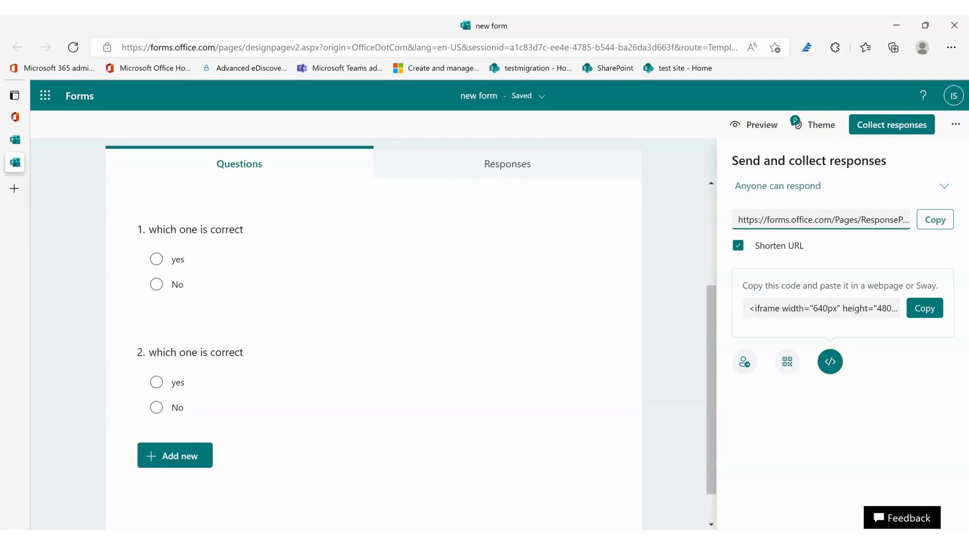
- Preview the whole form in the computer and mobile layouts and return to the editor
{"action": "left_click", "coordinate": [759, 128]}
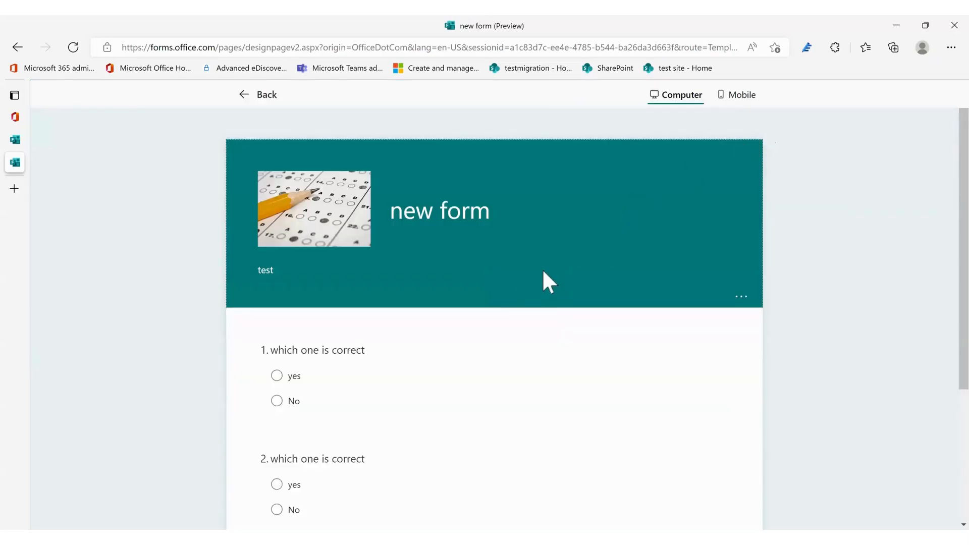
{"action": "left_click", "coordinate": [742, 96]}
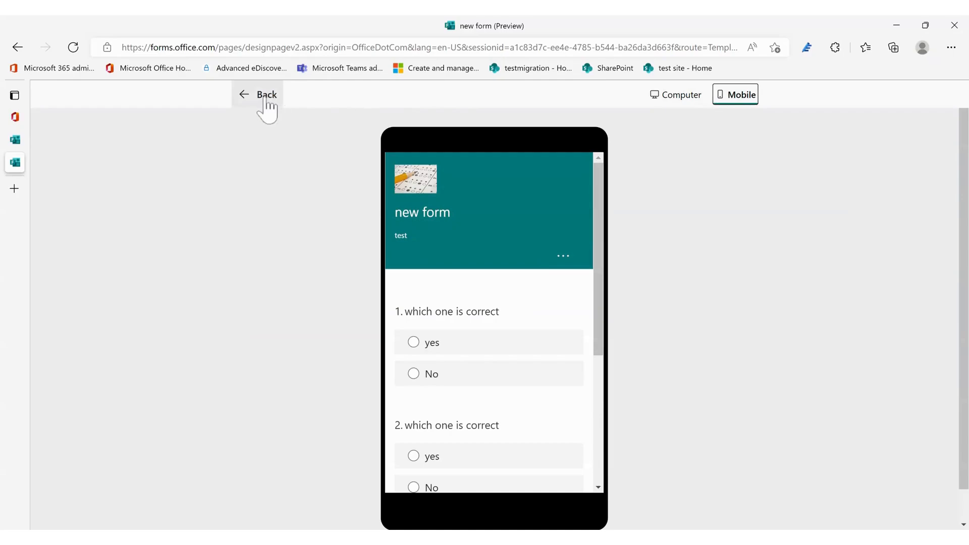
{"action": "scroll", "coordinate": [509, 337], "scroll_direction": "down", "scroll_amount": 4}
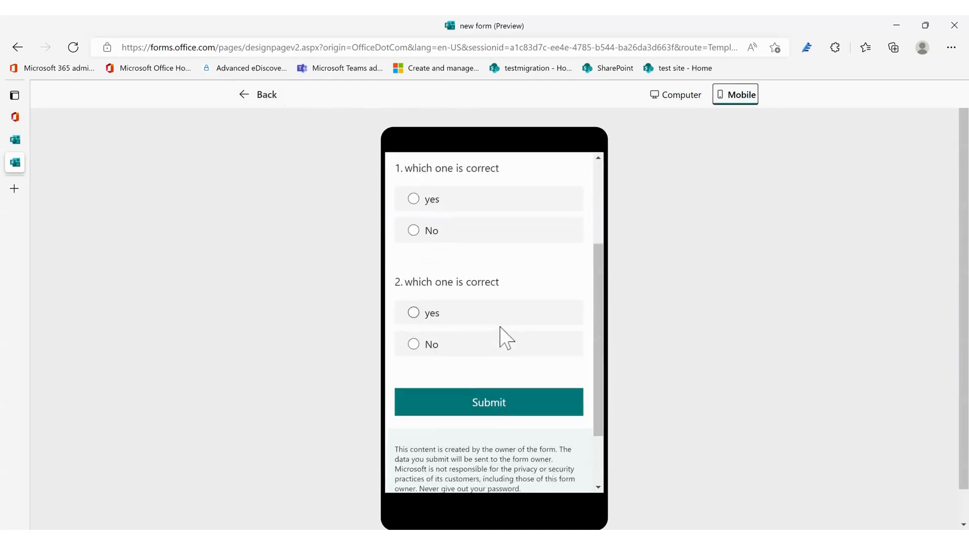
{"action": "scroll", "coordinate": [498, 333], "scroll_direction": "up", "scroll_amount": 5}
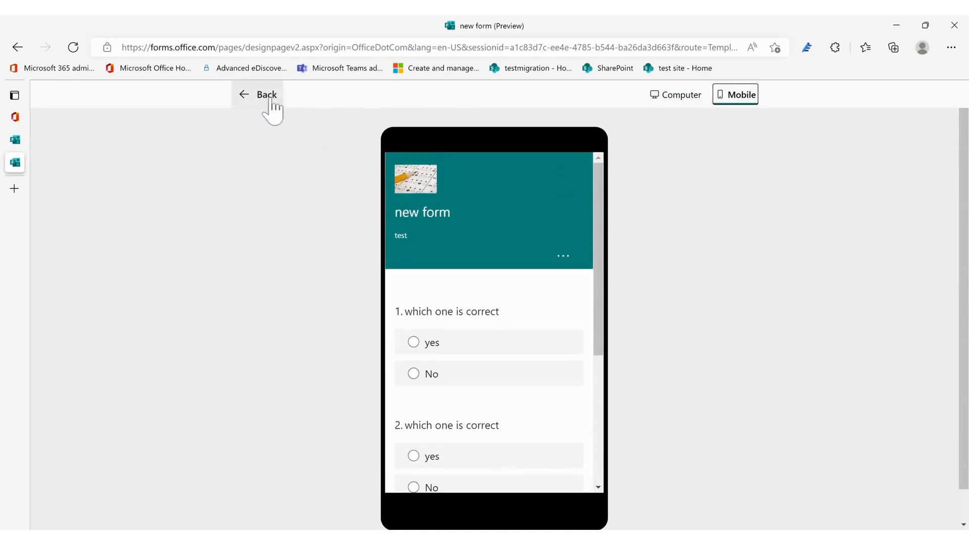
{"action": "left_click", "coordinate": [268, 98]}
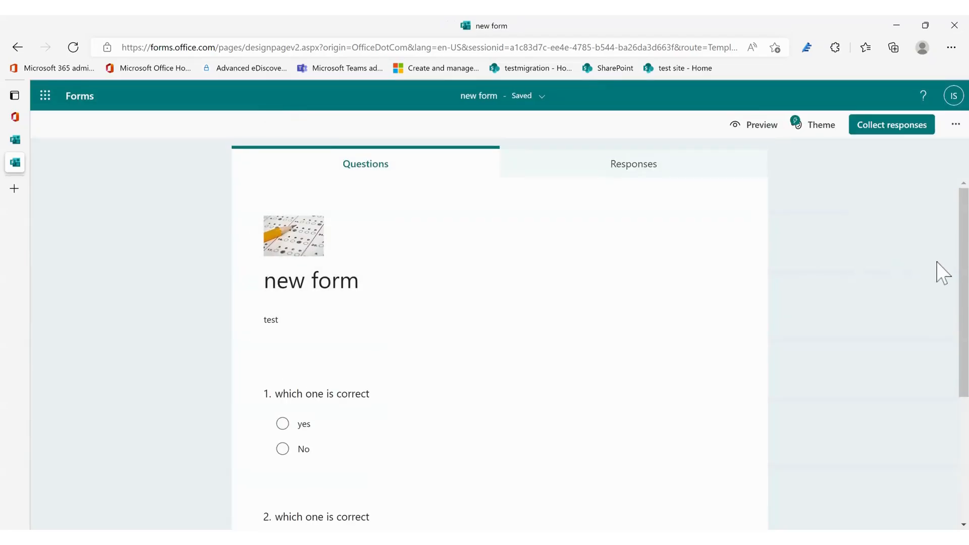
- Apply the hot-air balloon over a night desert theme and preview the form in the computer and mobile layouts
{"action": "left_click", "coordinate": [818, 132]}
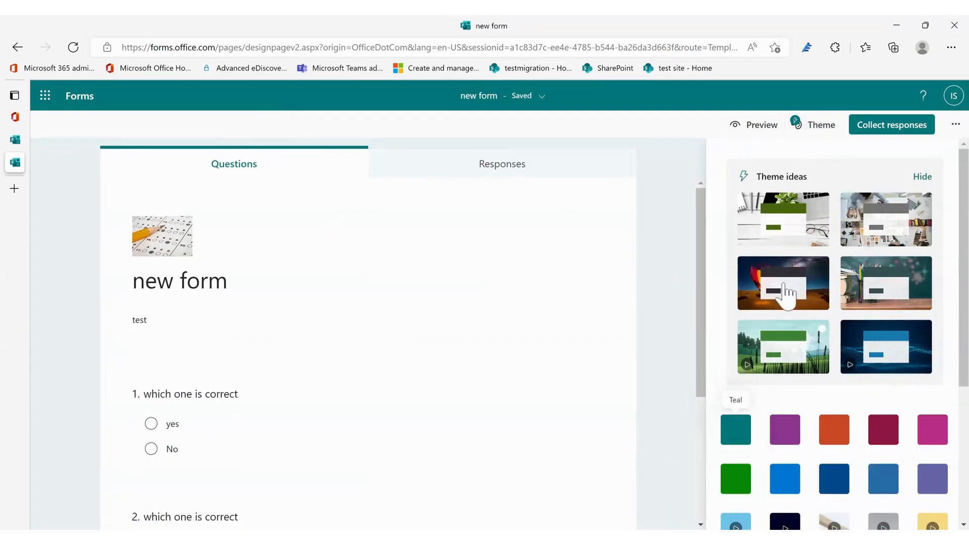
{"action": "left_click", "coordinate": [787, 295]}
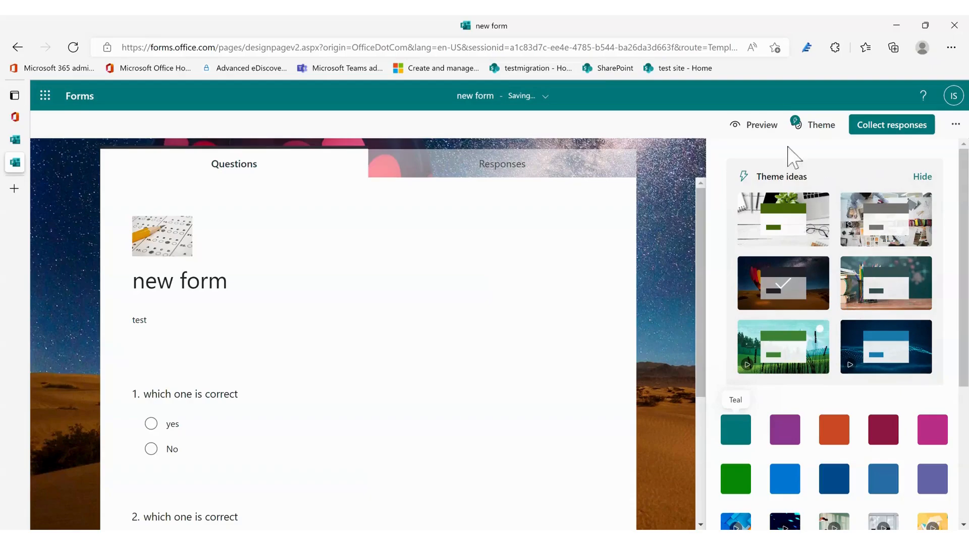
{"action": "left_click", "coordinate": [758, 124]}
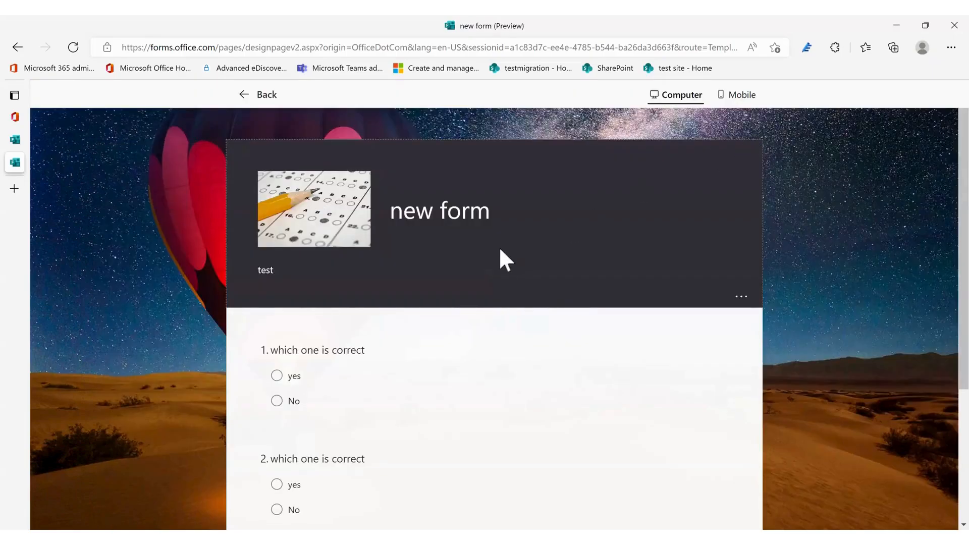
{"action": "left_click", "coordinate": [738, 97]}
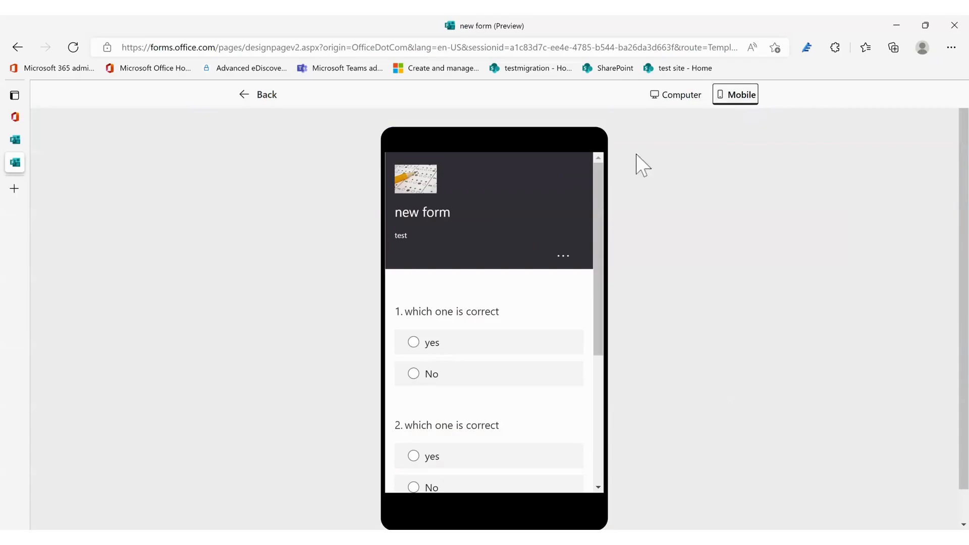
{"action": "left_click", "coordinate": [263, 96]}
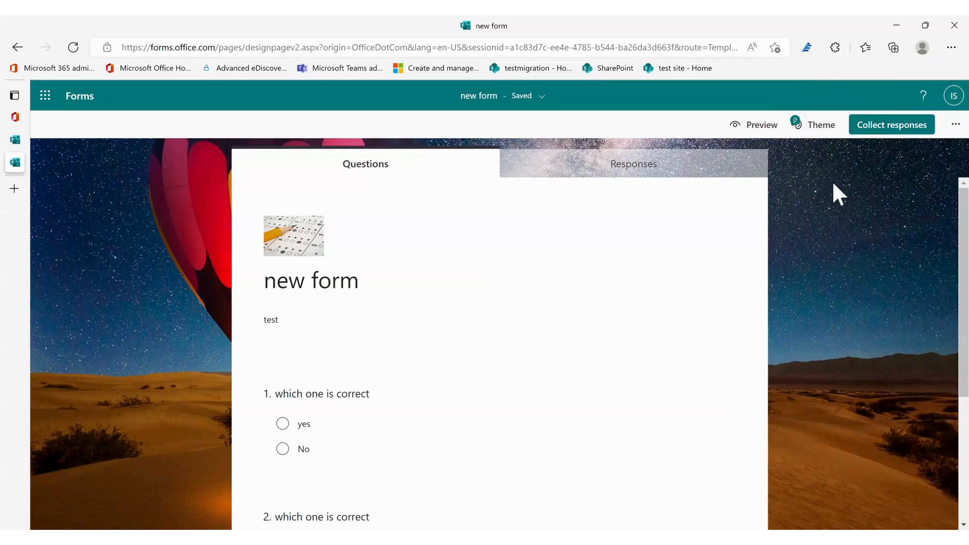
- Examine the form's response summary and the additional options for managing responses
{"action": "left_click", "coordinate": [637, 174]}
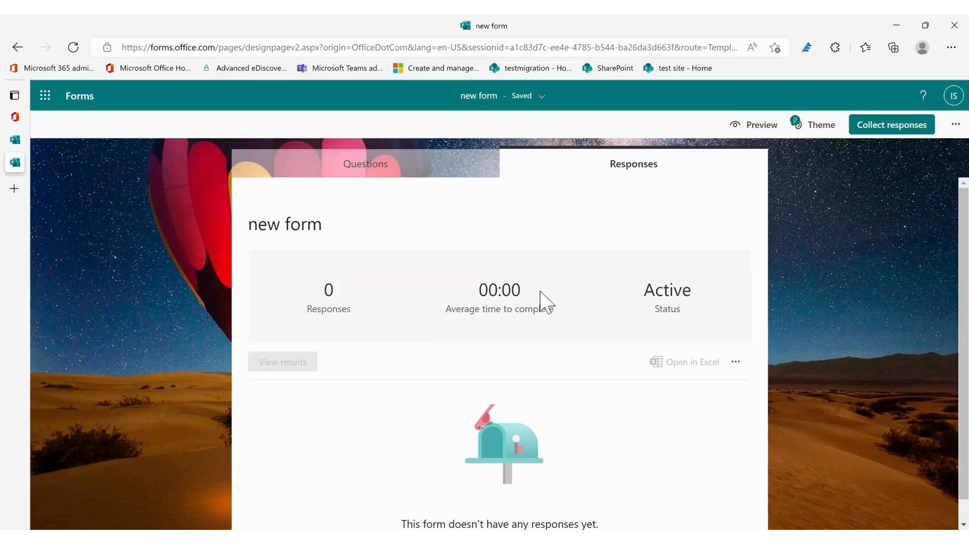
{"action": "scroll", "coordinate": [565, 310], "scroll_direction": "down", "scroll_amount": 1}
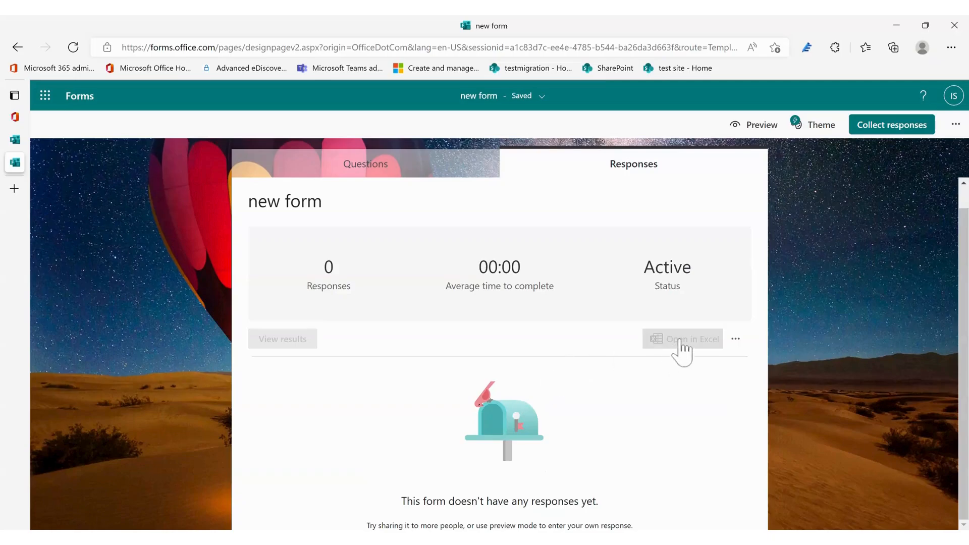
{"action": "left_click", "coordinate": [736, 341]}
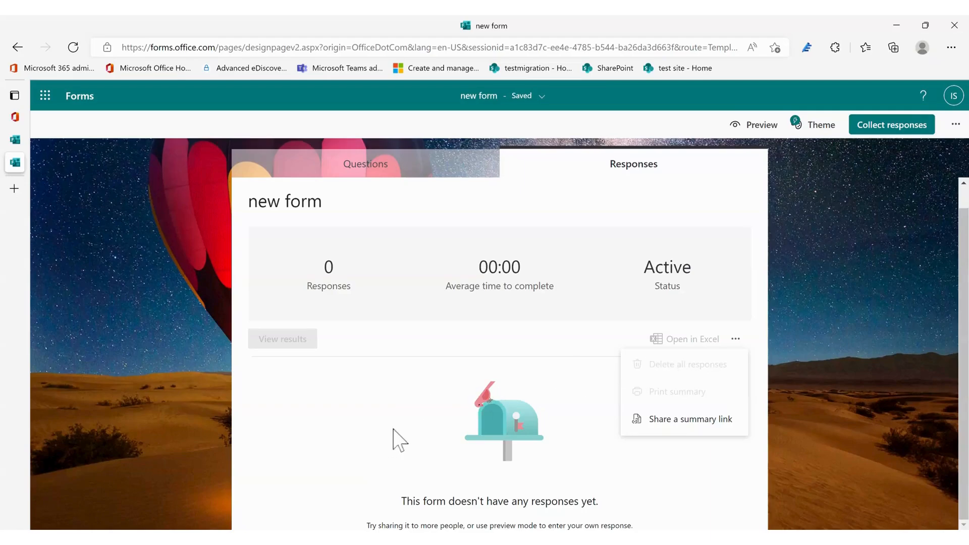
{"action": "left_click", "coordinate": [419, 428]}
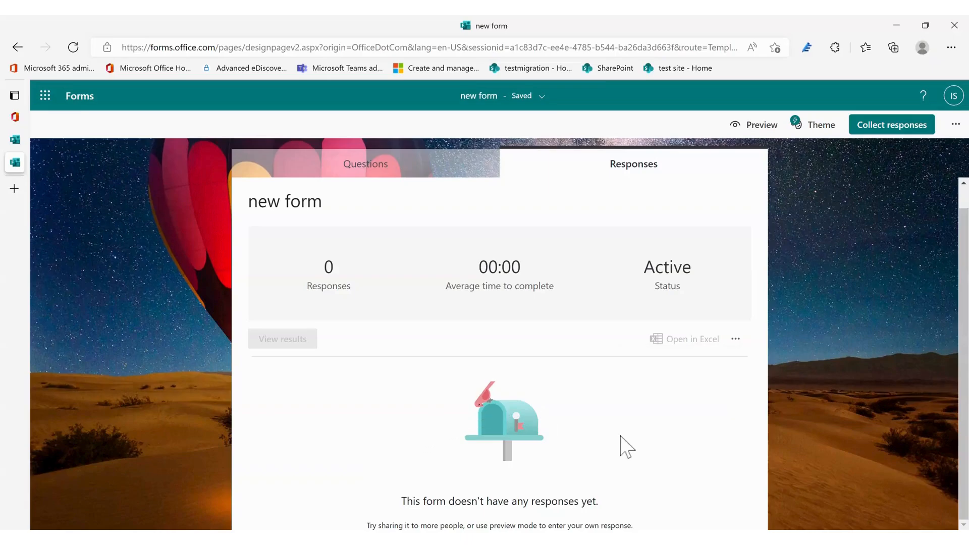